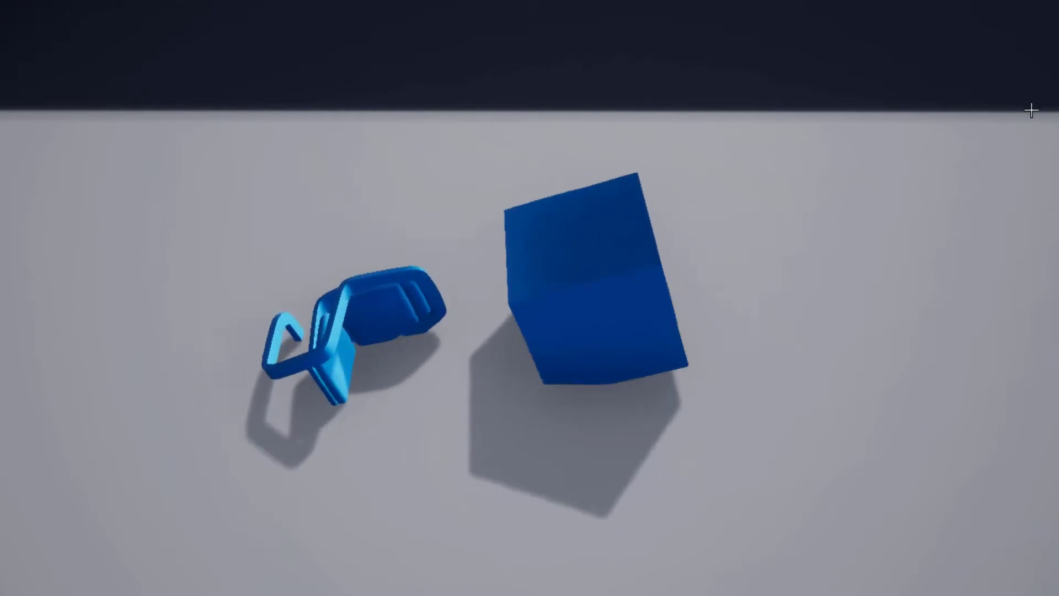
Step: Leave the full-screen viewport, open the blue Material1 asset from the RoatingModle folder and maximize its editor window
key(F11)
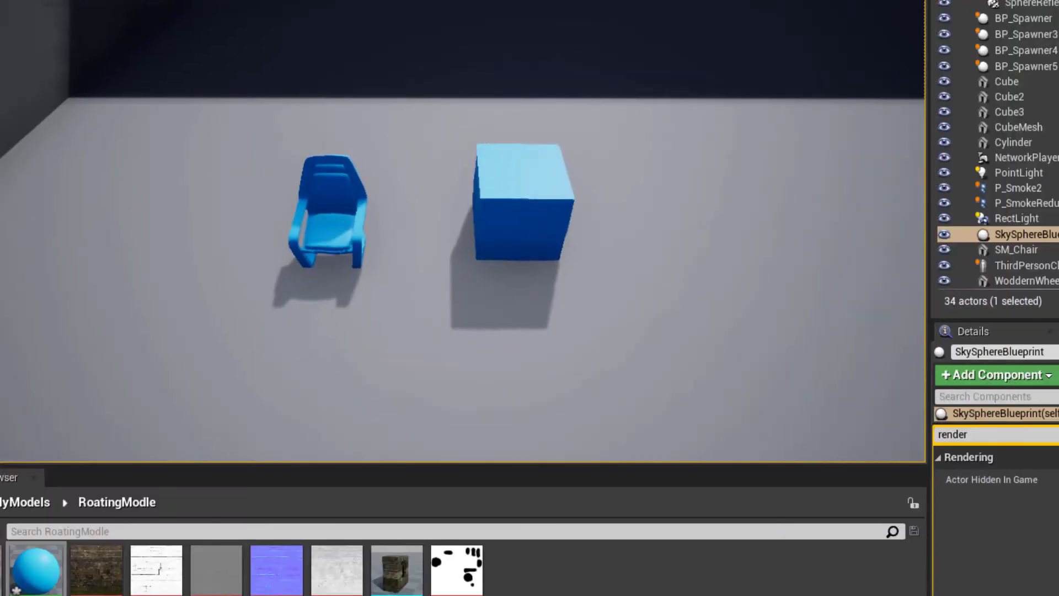
click(40, 590)
double_click(37, 573)
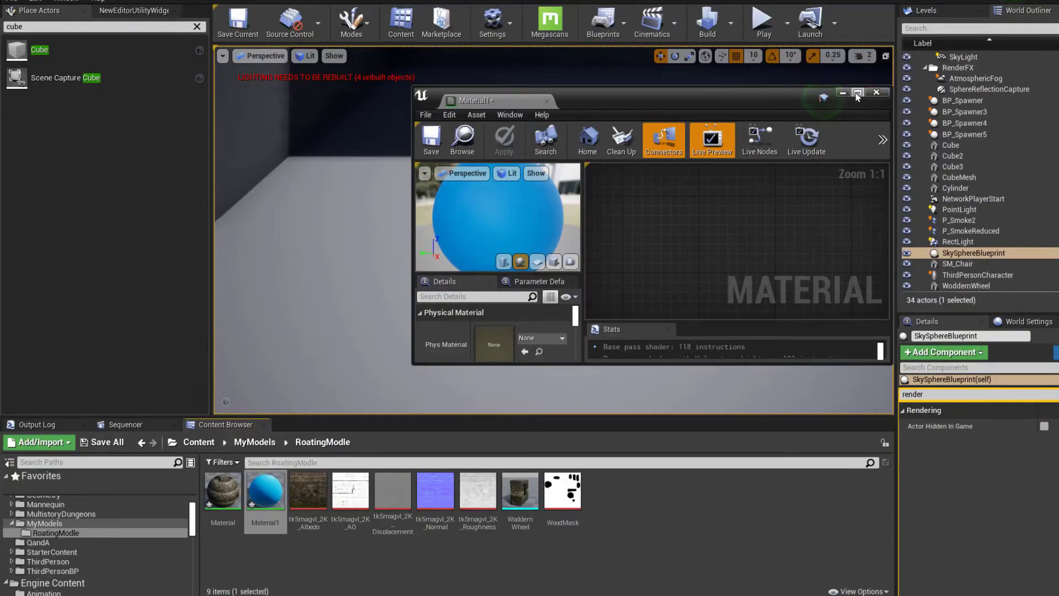
click(857, 93)
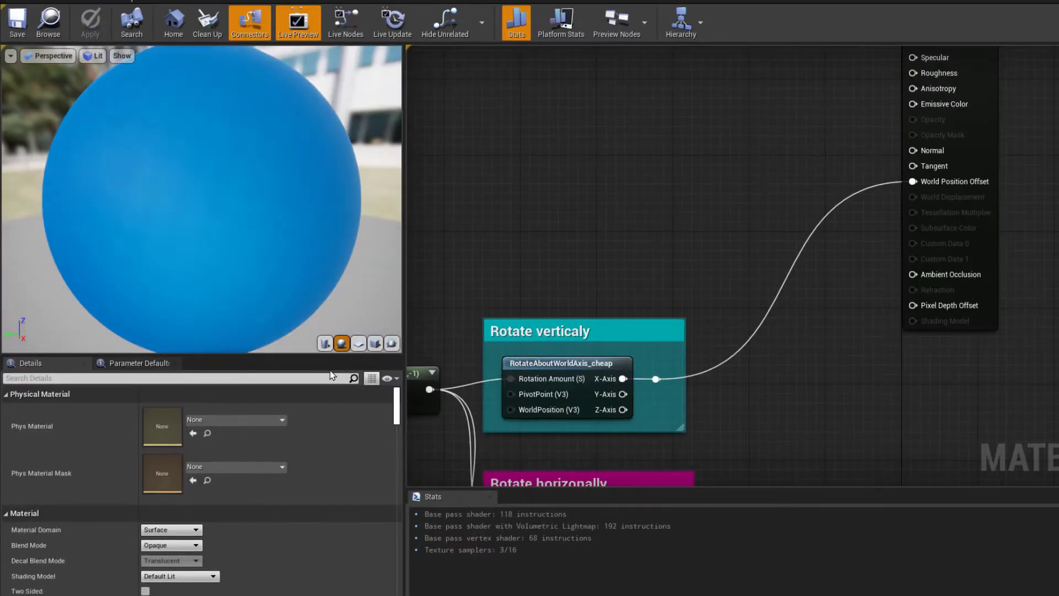
Step: Preview the material on a cube and examine the base colour constant and the nodes feeding World Position Offset
click(554, 262)
scroll(276, 207, down, 5)
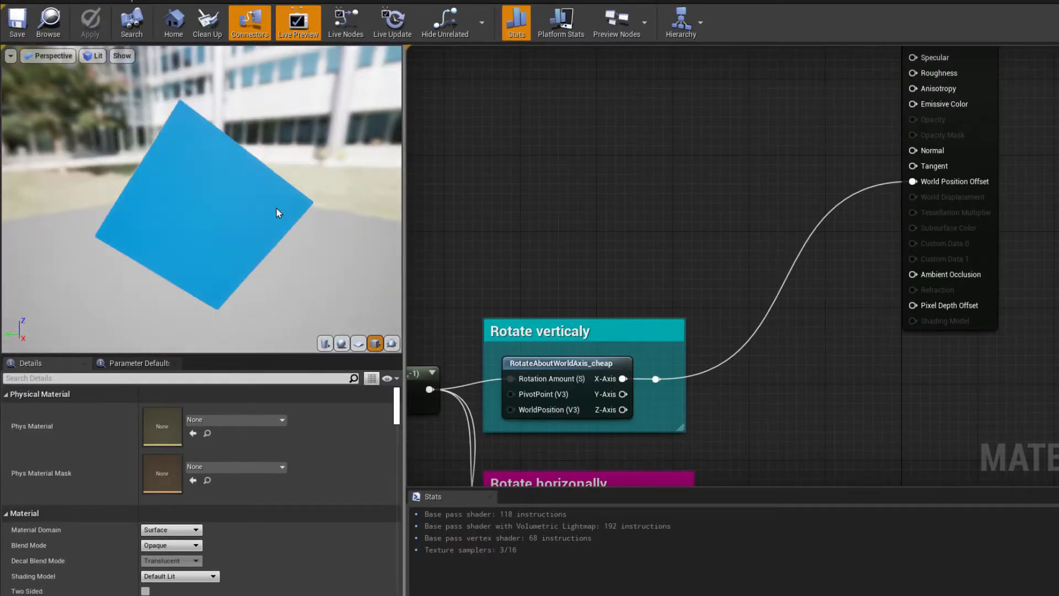
right_drag(648, 203, 709, 330)
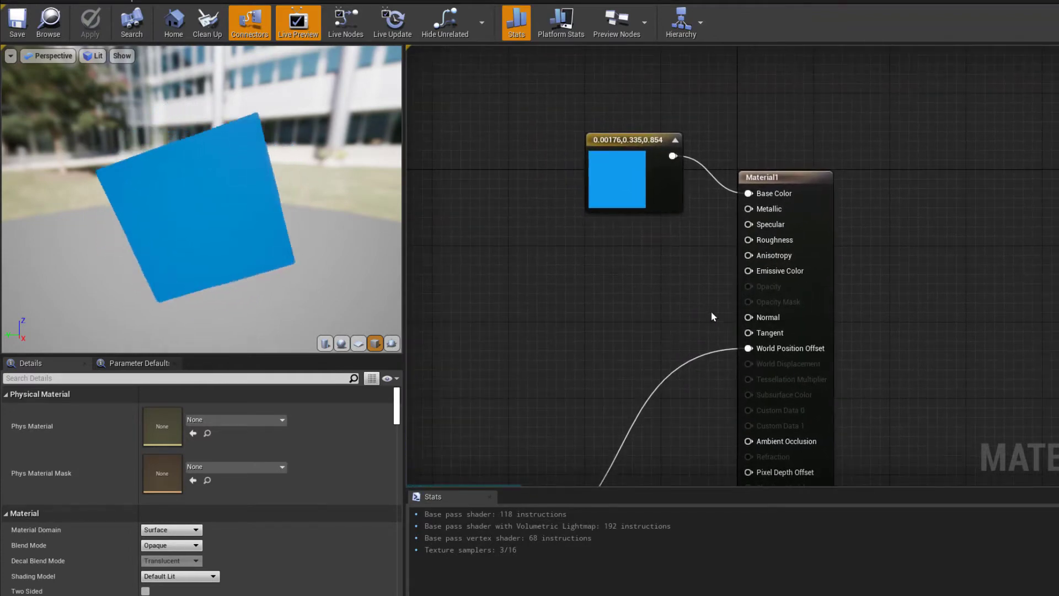
click(655, 145)
right_drag(670, 271, 649, 275)
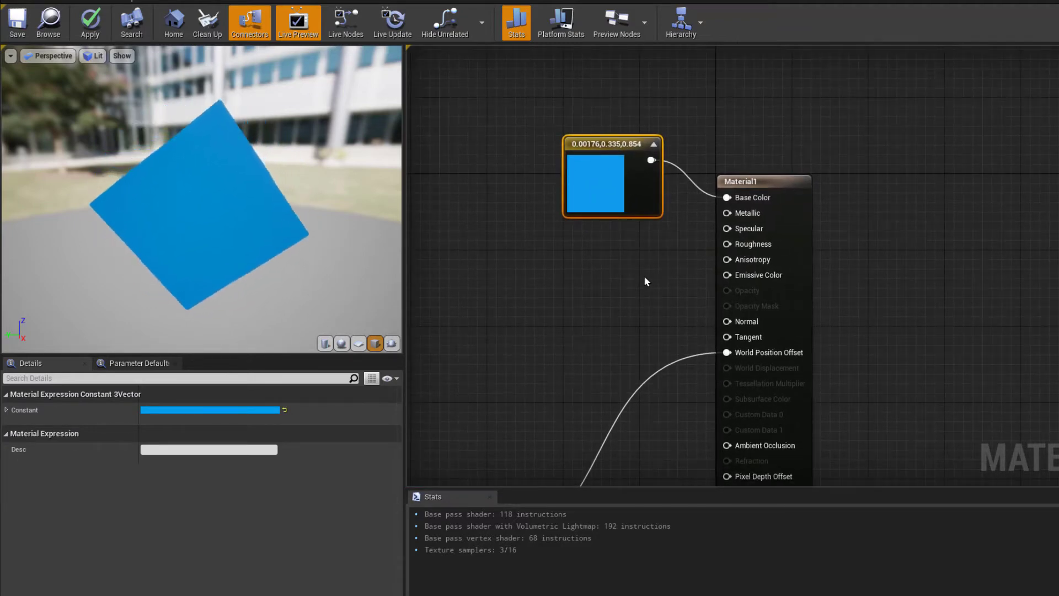
right_drag(647, 295, 744, 206)
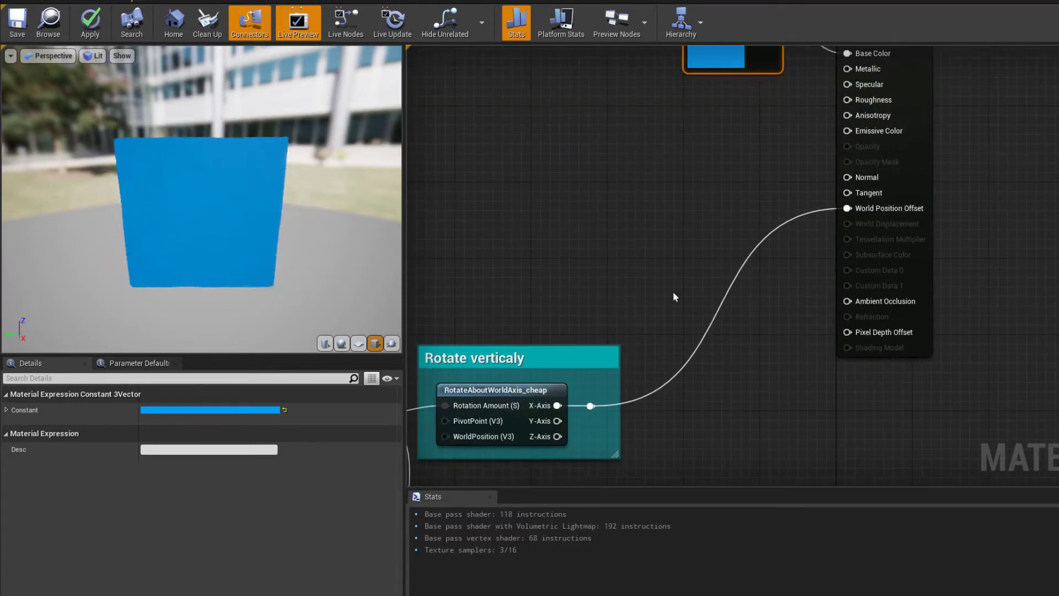
right_drag(590, 276, 964, 111)
right_drag(597, 243, 897, 389)
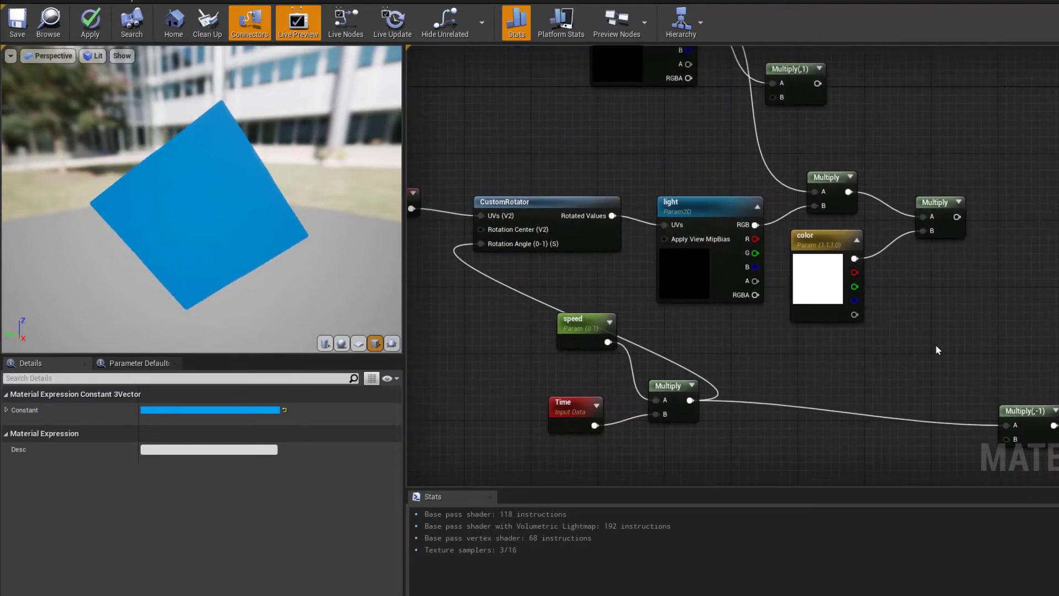
Step: Delete the unused Diffuse, CustomRotator, light and color nodes together with their Multiply nodes
drag(984, 293, 594, 223)
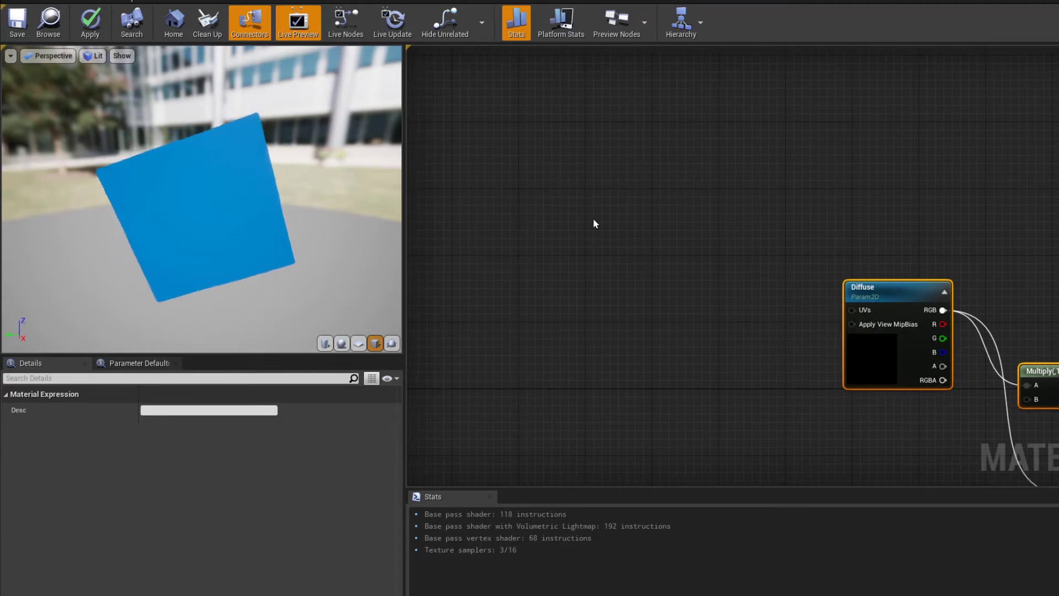
key(Delete)
key(ctrl+z)
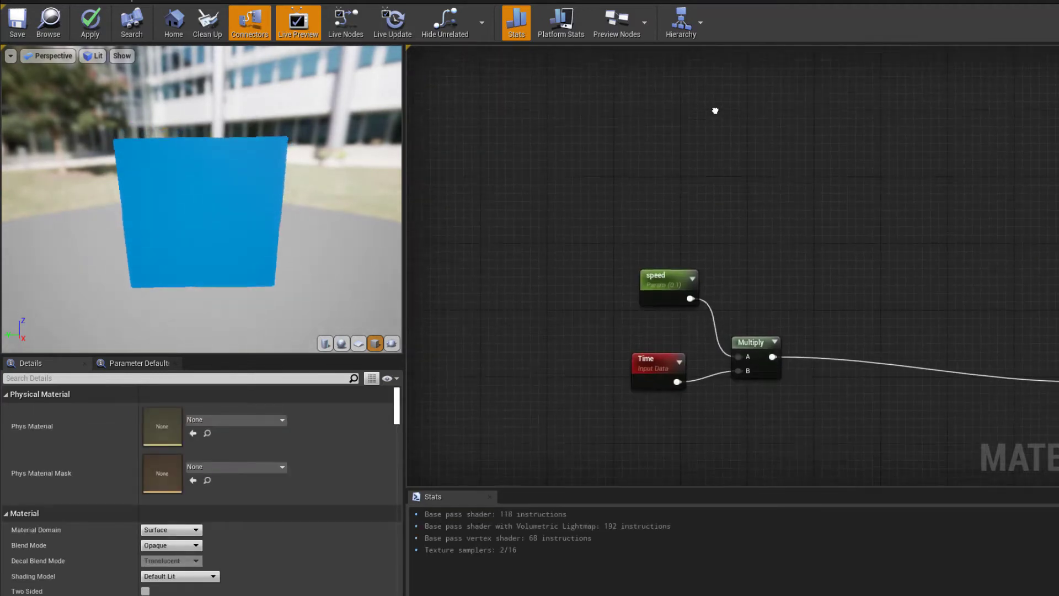
Step: Move the speed, Time and Multiply nodes together closer to the Multiply(,-1) node
drag(657, 312, 498, 121)
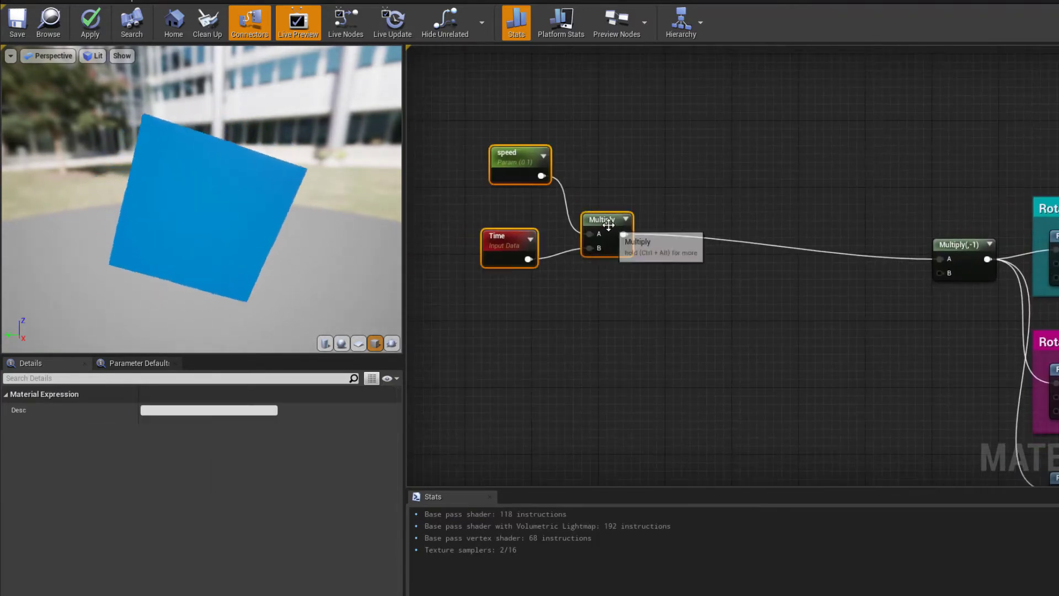
drag(607, 227, 830, 276)
Step: Delete the ungrouped RotateAboutWorldAxis_cheap node below Rotate horizonally, along with its MakeFloat2, Add and Subtract nodes
right_drag(897, 387, 581, 190)
drag(1027, 400, 718, 283)
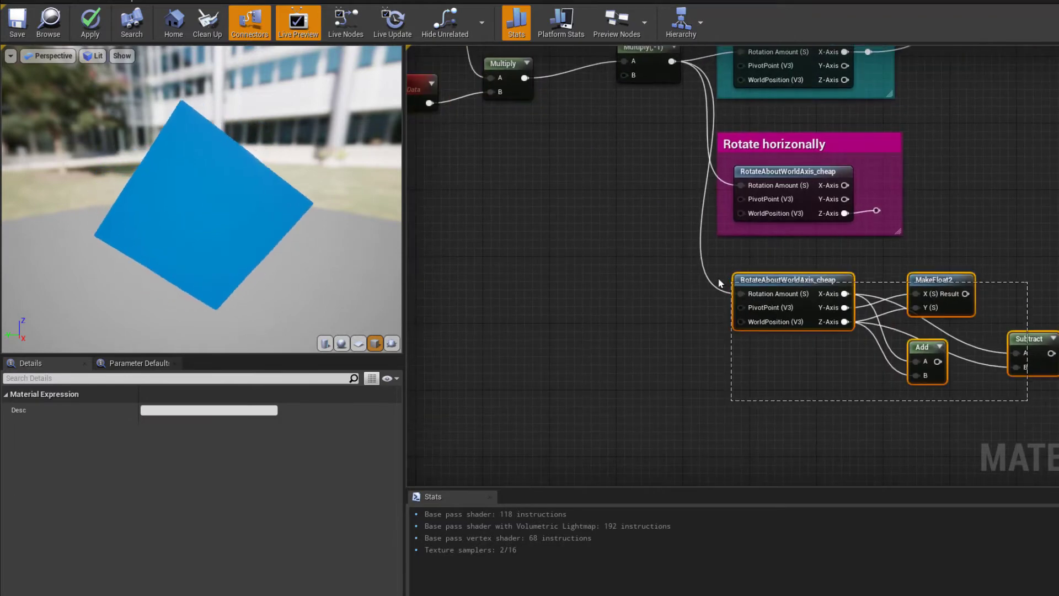
key(Delete)
Step: Line up the speed, Time and Multiply nodes compactly in front of Multiply(,-1), with speed just above Time
right_drag(722, 272, 718, 389)
drag(470, 146, 636, 223)
right_drag(750, 309, 655, 362)
scroll(630, 340, down, 1)
click(519, 208)
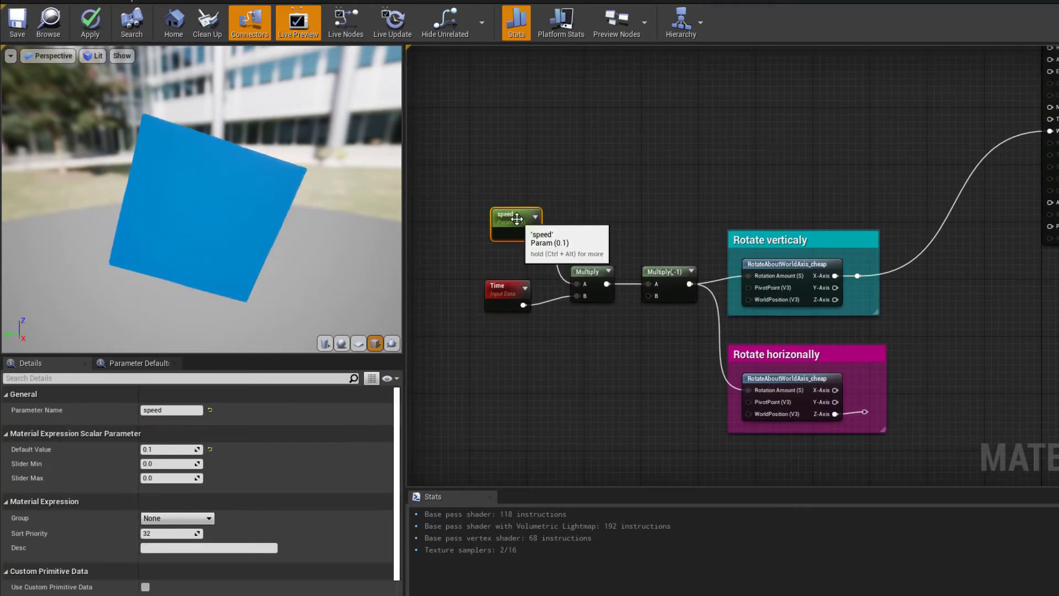
drag(519, 208, 511, 229)
Step: Try a default value of 2.0 for the speed parameter, and settle on 0.3
mouse_move(513, 318)
right_down()
mouse_move(523, 319)
mouse_move(506, 333)
right_up()
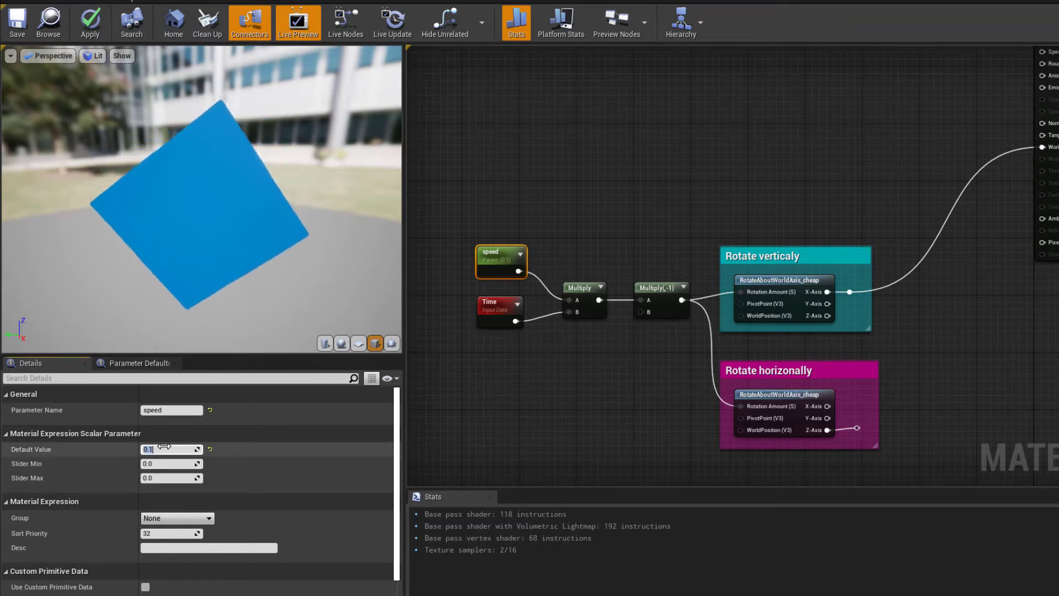
key(Return)
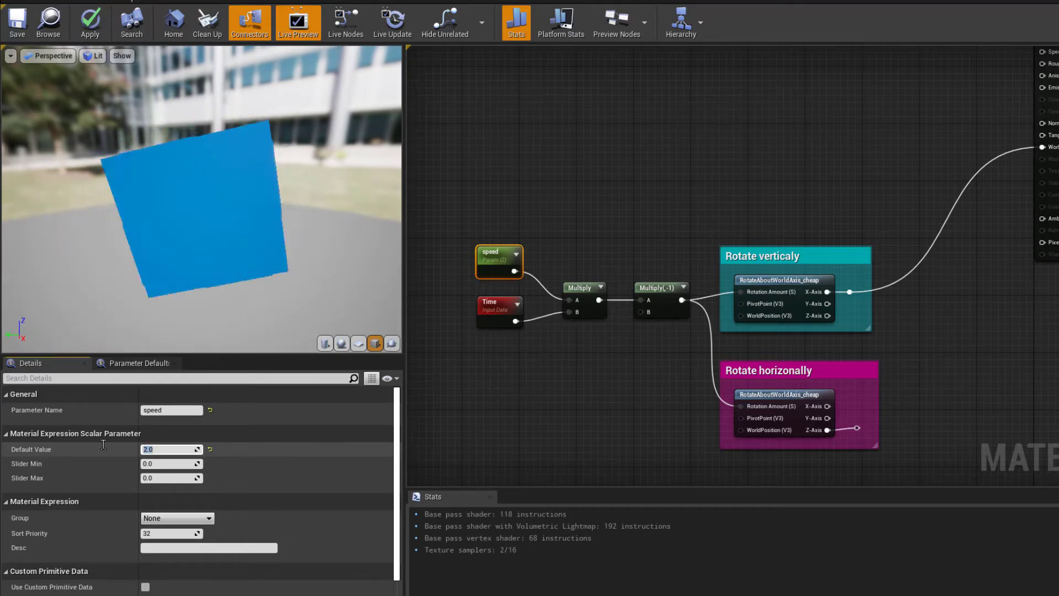
key(Return)
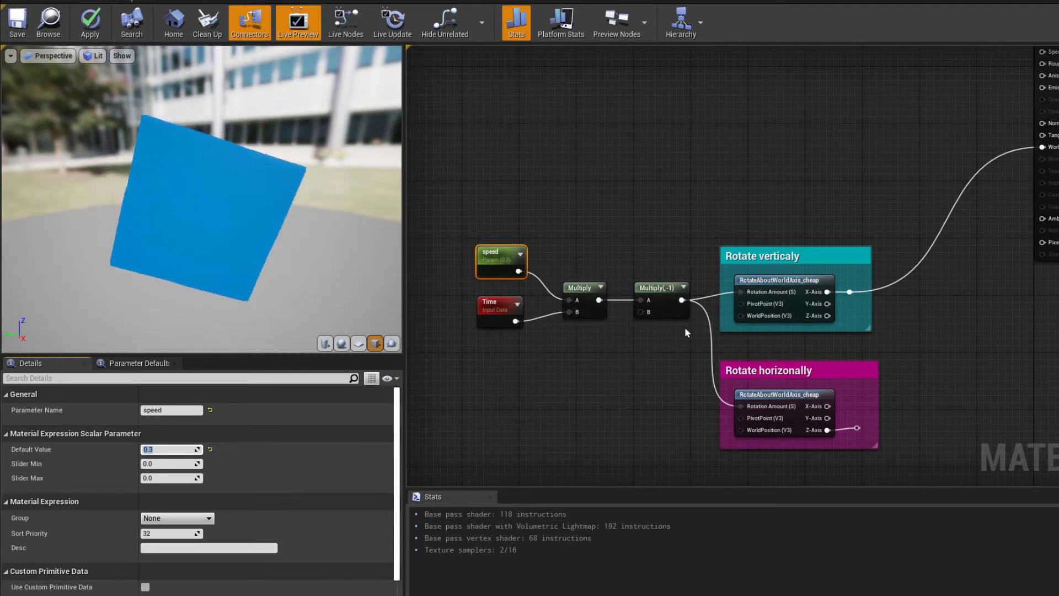
Step: Try bypassing Multiply(,-1) by moving both Rotation Amount links to the first Multiply's output, and restore the links
right_drag(700, 332, 666, 335)
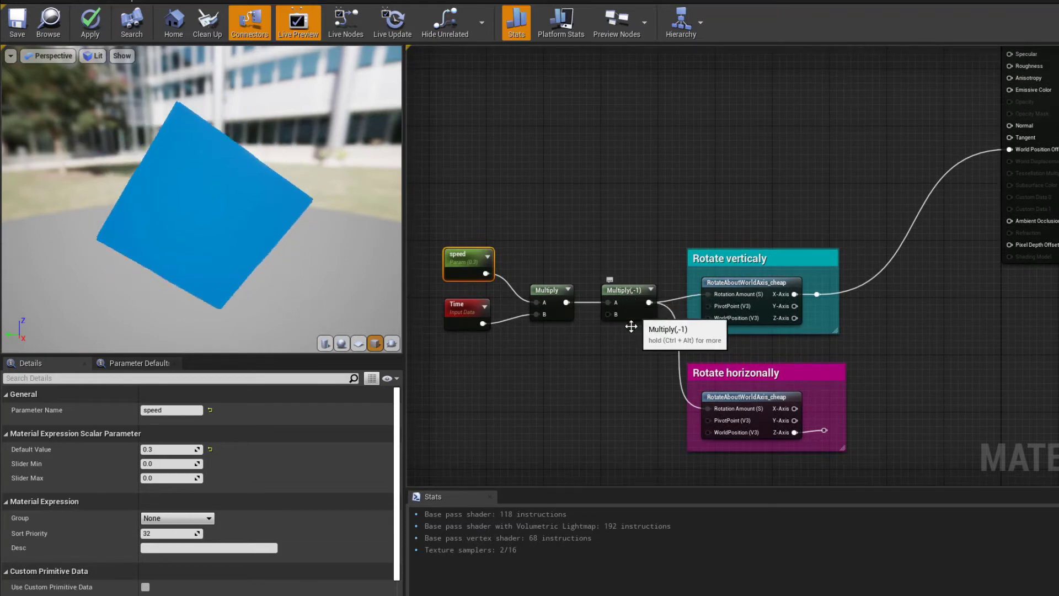
mouse_move(627, 343)
right_down()
mouse_move(643, 356)
mouse_move(630, 353)
mouse_move(631, 332)
mouse_move(639, 338)
right_up()
ctrl+drag(653, 306, 573, 308)
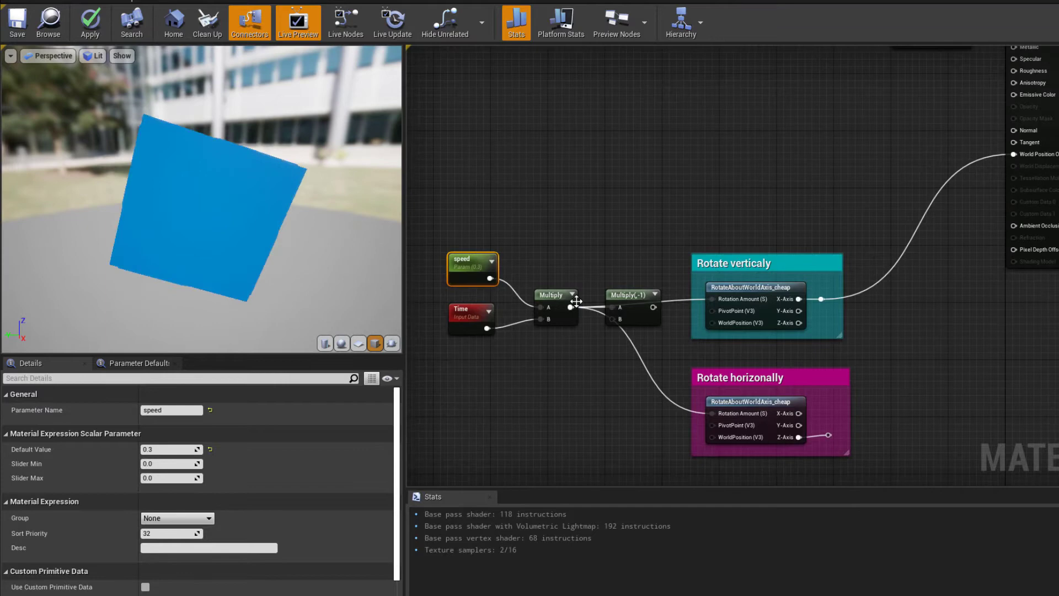
mouse_move(569, 307)
ctrl+mouse_down()
mouse_move(656, 308)
mouse_move(571, 307)
ctrl+mouse_up()
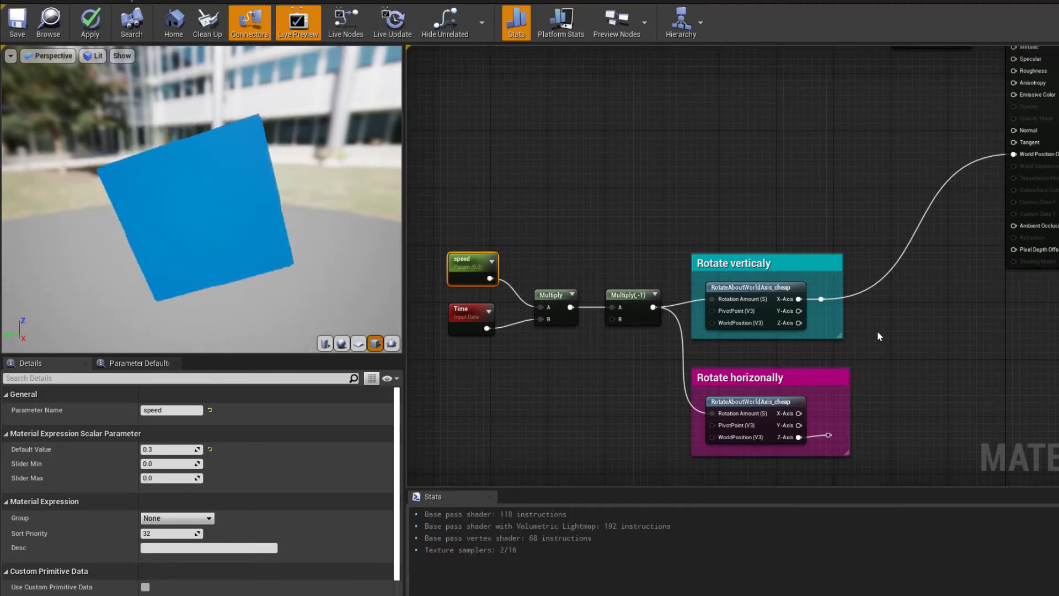
Step: Examine the Rotate verticaly node, its X-Axis link to World Position Offset and the cube's rotation in the preview
mouse_move(877, 330)
right_down()
mouse_move(844, 334)
mouse_move(879, 309)
right_up()
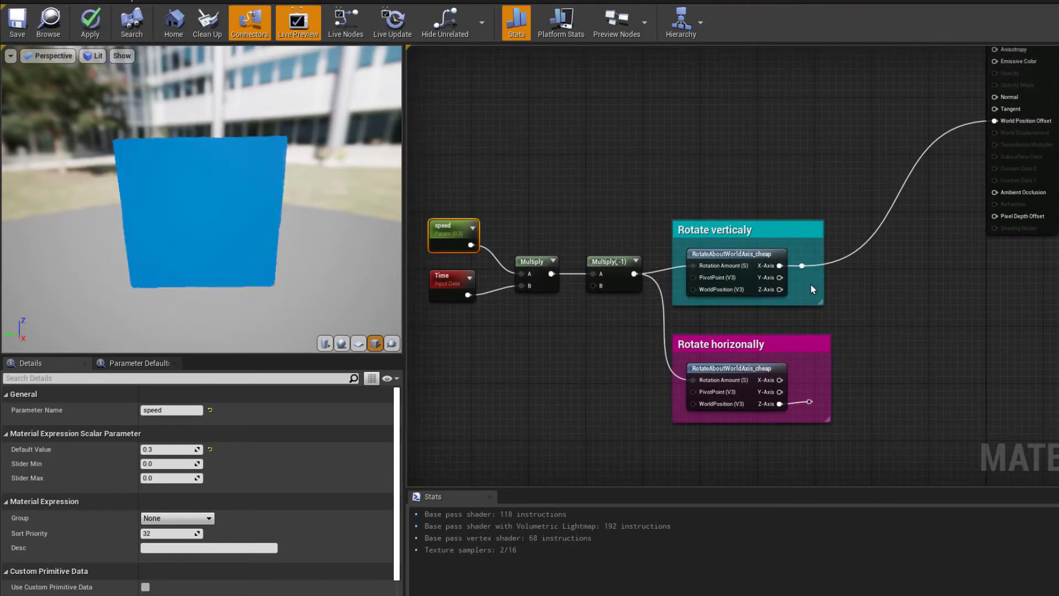
scroll(806, 296, up, 1)
scroll(804, 300, up, 1)
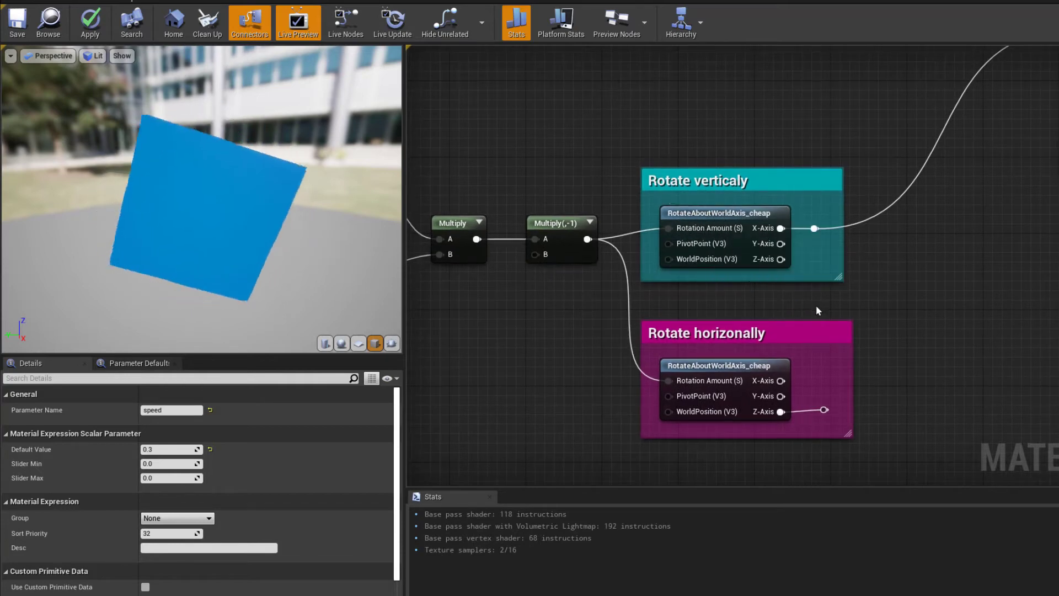
right_drag(816, 305, 752, 336)
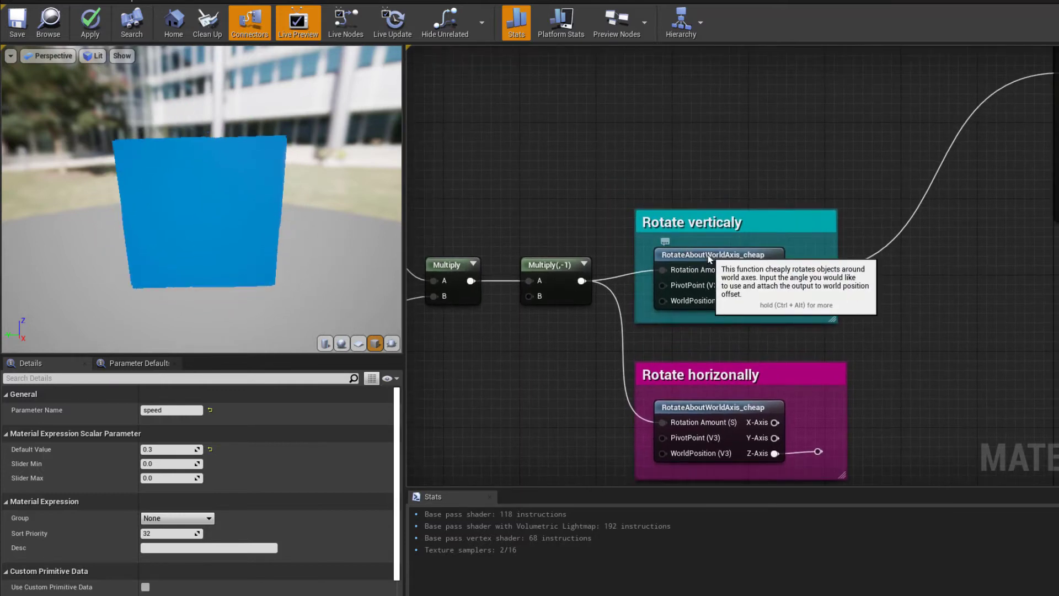
click(710, 258)
right_drag(833, 330, 830, 321)
right_drag(916, 212, 901, 237)
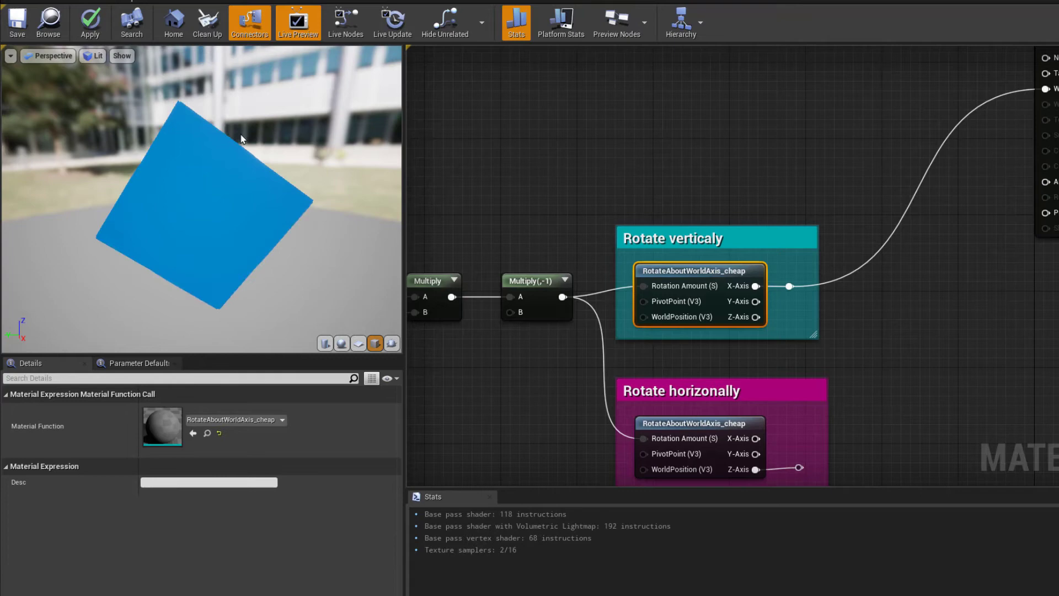
right_drag(860, 329, 784, 305)
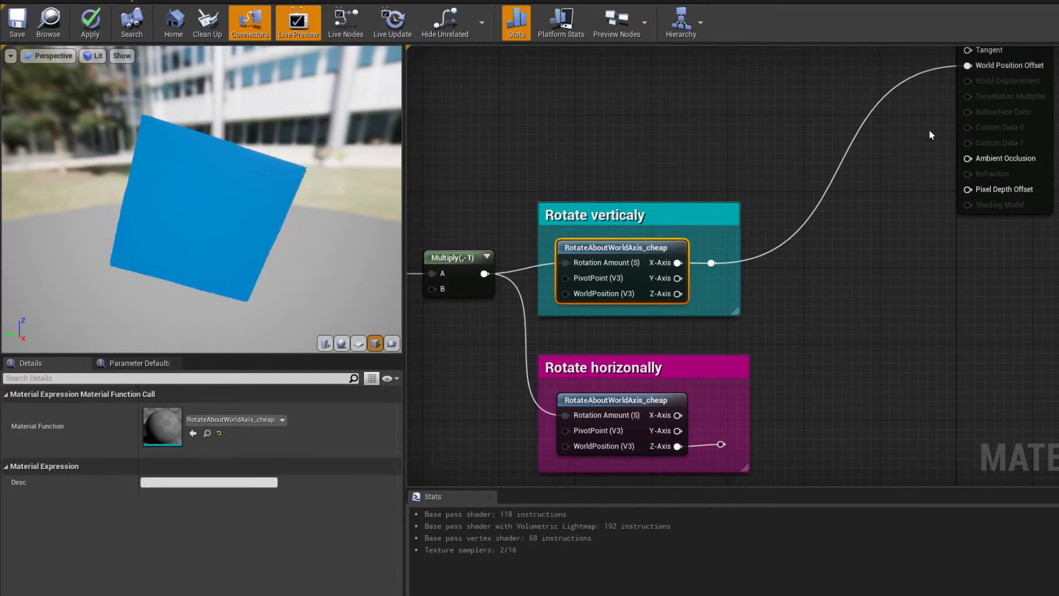
right_drag(932, 135, 843, 182)
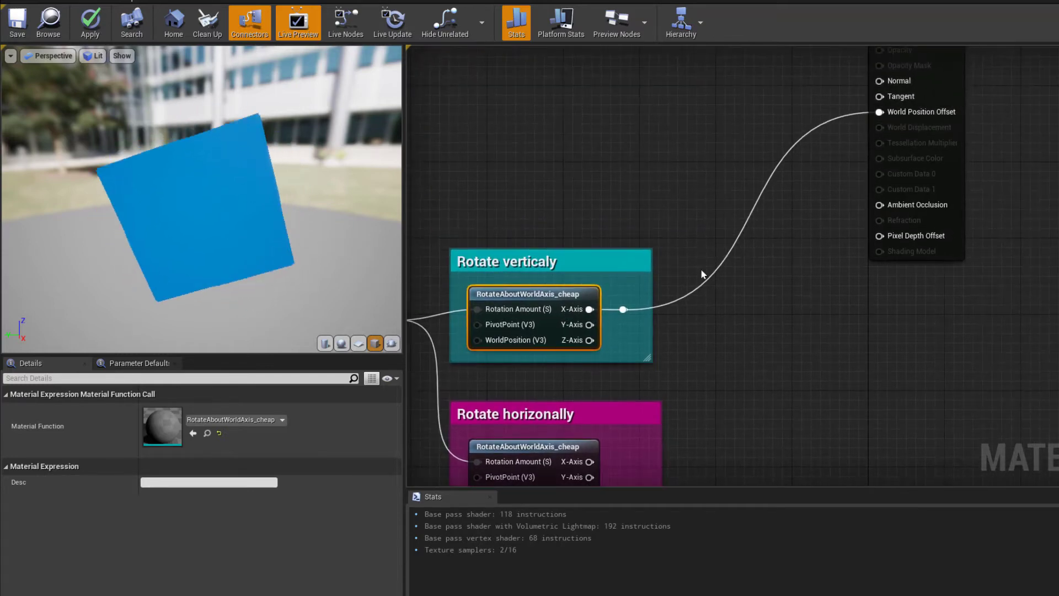
right_drag(702, 274, 841, 215)
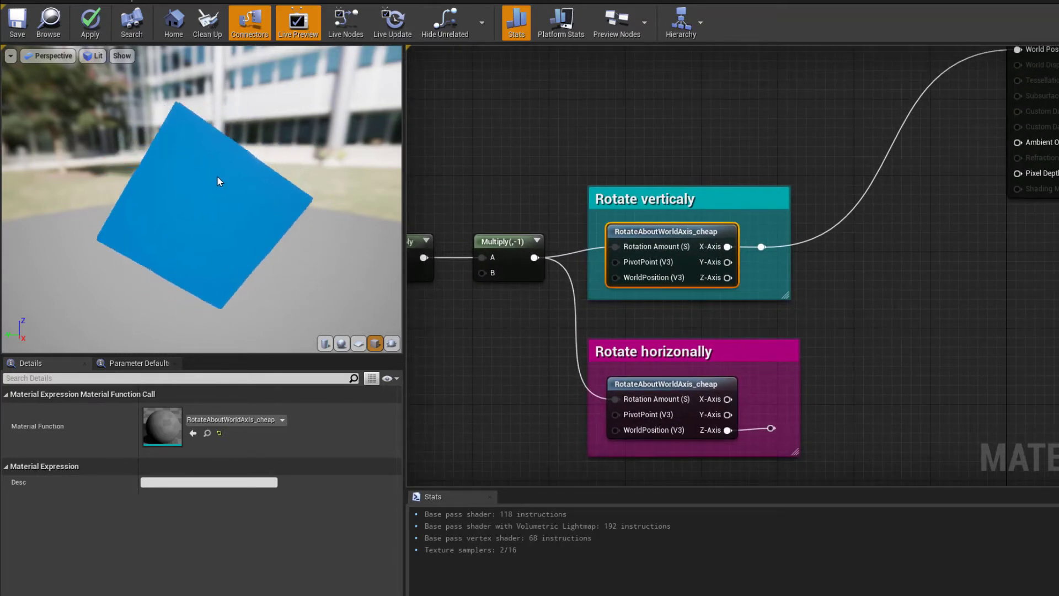
drag(219, 181, 224, 225)
mouse_move(225, 225)
right_down()
mouse_move(225, 160)
mouse_move(238, 231)
right_up()
mouse_move(239, 232)
mouse_down()
mouse_move(129, 231)
mouse_move(248, 215)
mouse_up()
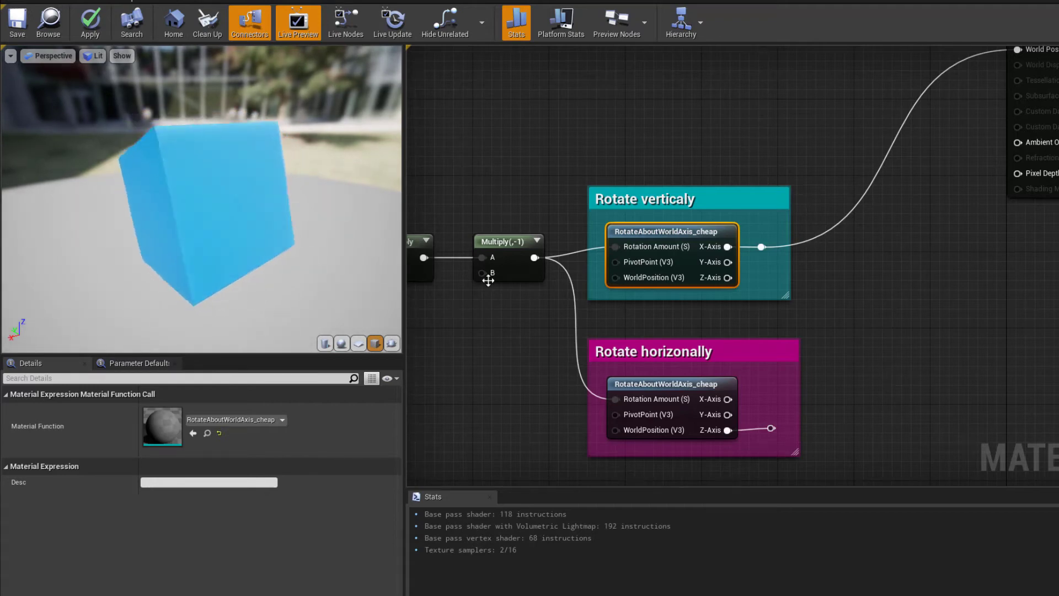
Step: Connect the Z-Axis reroute of the Rotate horizonally group to World Position Offset and inspect the rotation on the preview cube
right_drag(844, 292, 828, 270)
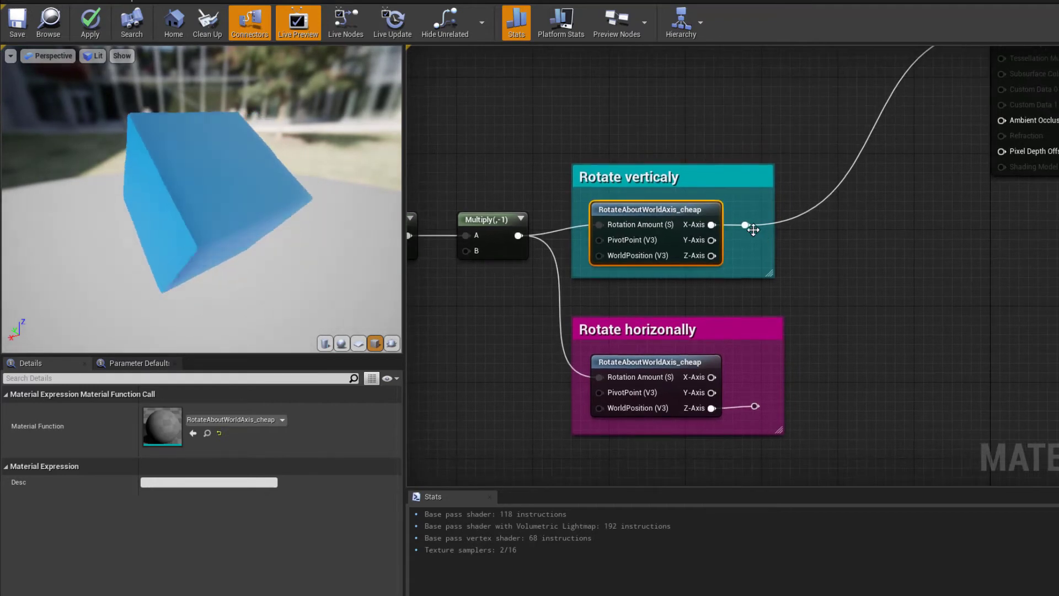
mouse_move(746, 226)
shift+mouse_down()
mouse_move(763, 360)
mouse_move(747, 220)
shift+mouse_up()
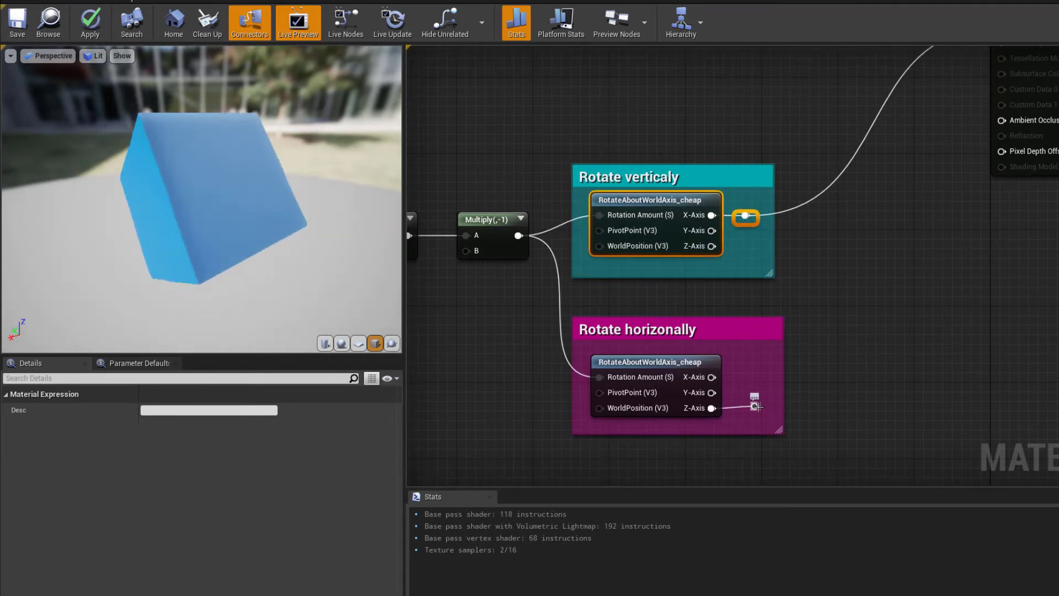
drag(756, 407, 1002, 105)
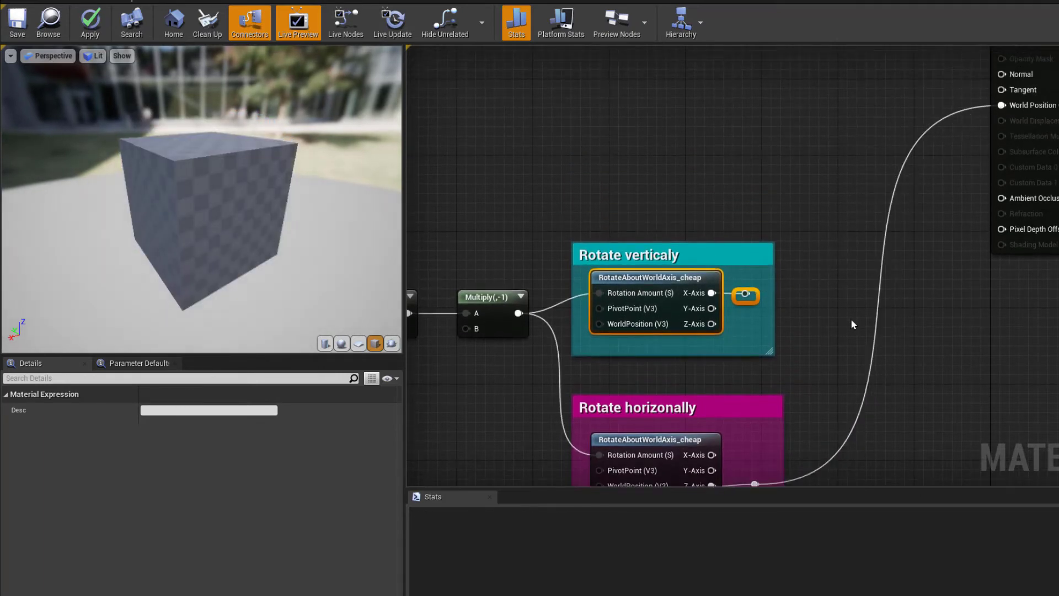
right_drag(815, 362, 850, 251)
drag(199, 251, 234, 251)
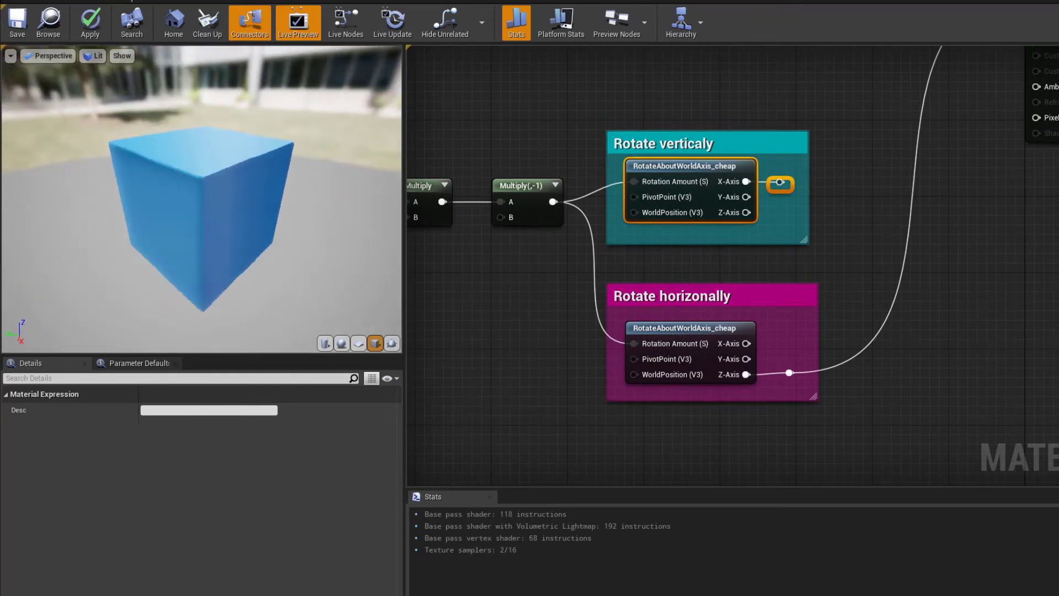
drag(130, 246, 107, 256)
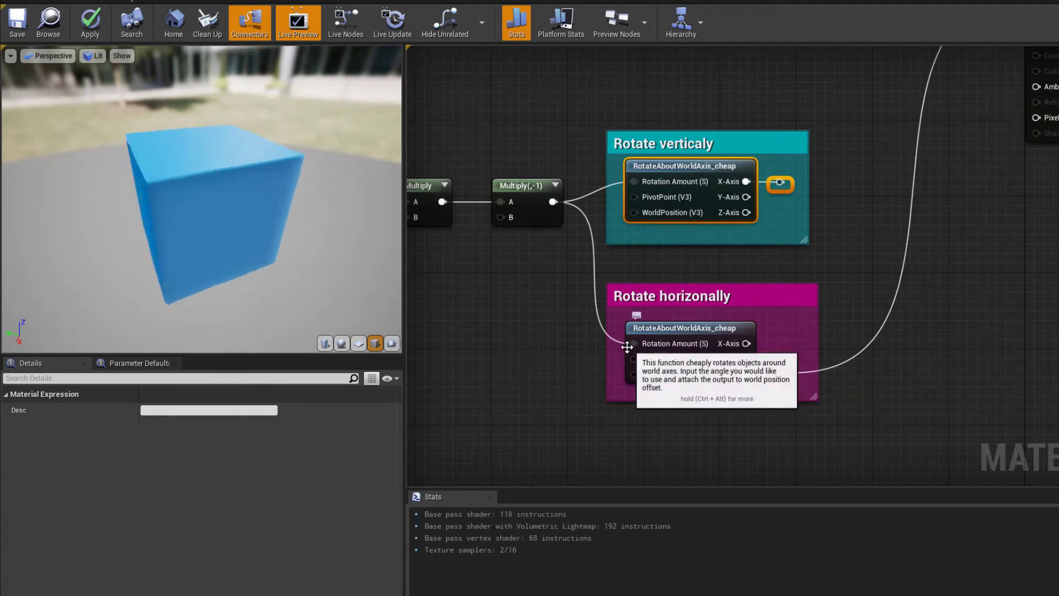
Step: Review the finished rotation graph and switch to the wood material that uses the WoodMask texture
right_drag(530, 347, 605, 373)
scroll(603, 373, down, 2)
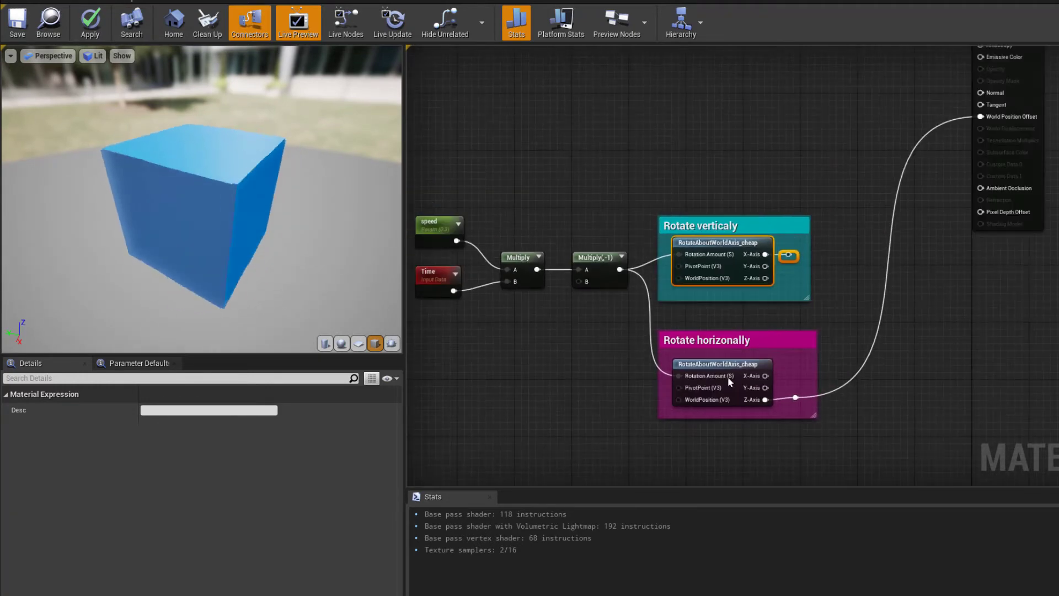
right_drag(836, 374, 861, 393)
right_drag(901, 438, 916, 420)
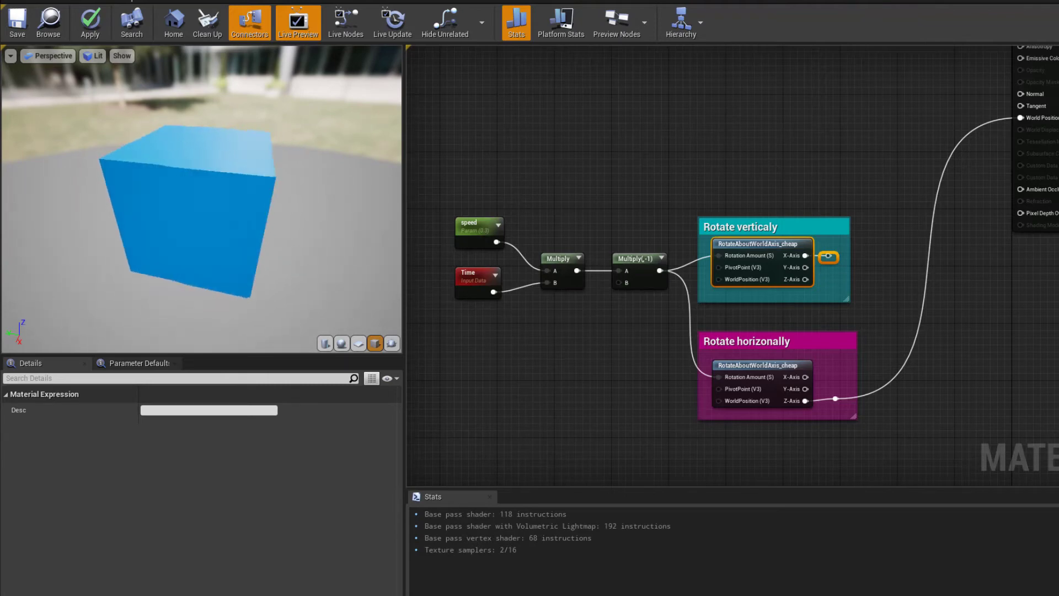
drag(734, 1, 1058, 238)
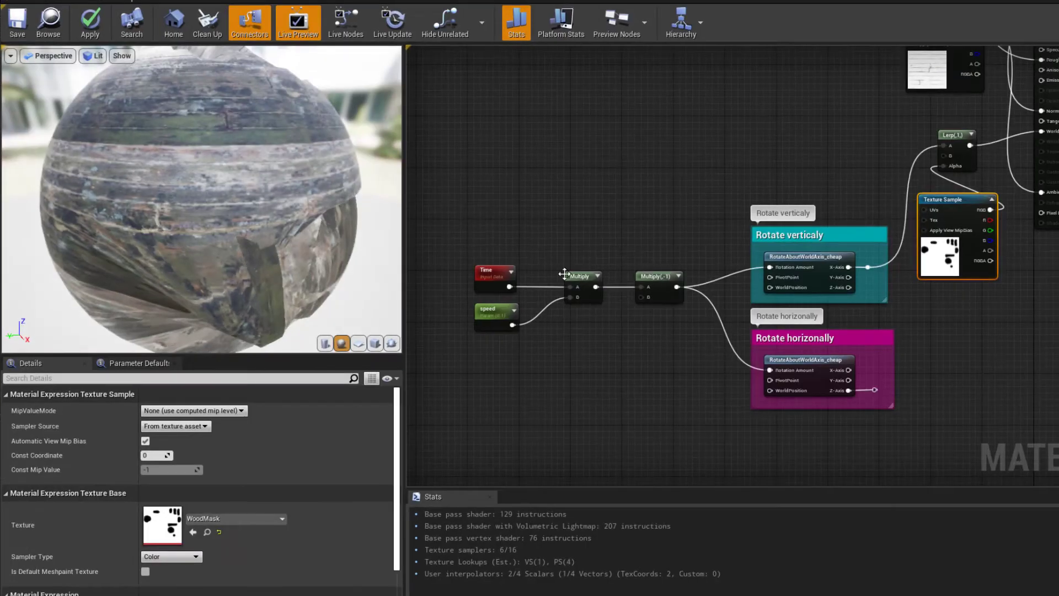
Step: Examine the wood material's four Texture Samples and the TexCoord and Multiply nodes that feed their UVs
right_drag(602, 334, 621, 355)
right_drag(708, 203, 605, 353)
scroll(688, 275, down, 2)
right_drag(656, 241, 702, 369)
scroll(702, 367, up, 2)
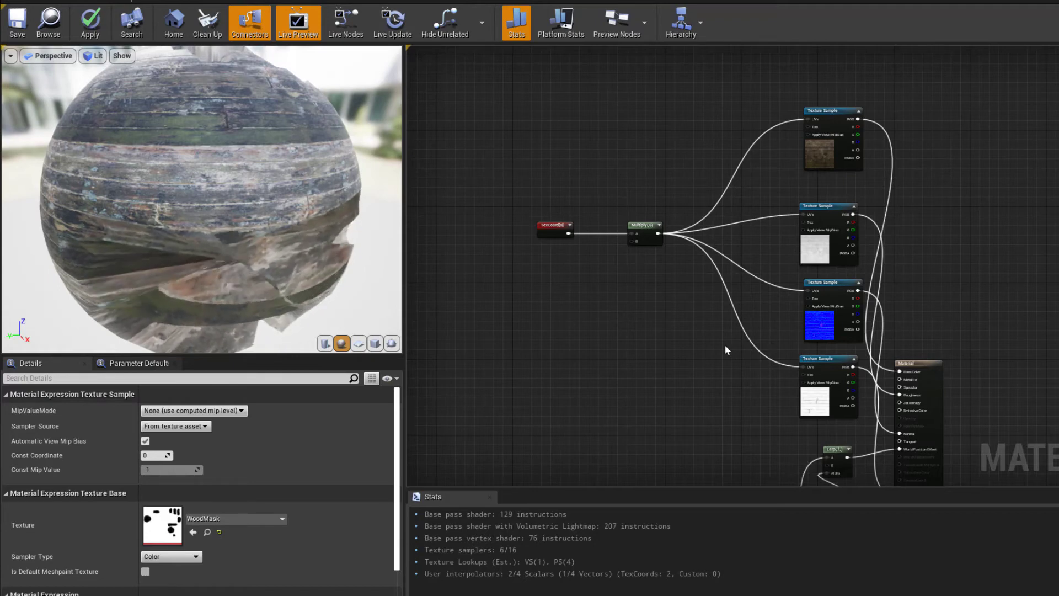
right_drag(770, 367, 745, 376)
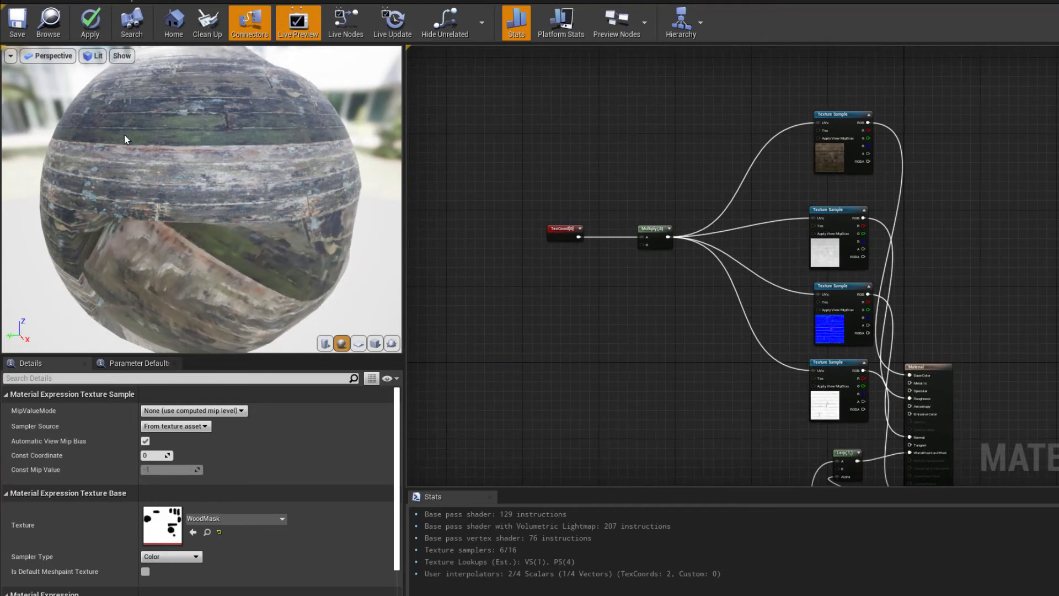
Step: Examine how the Lerp node combines the Rotate verticaly X-Axis output with the WoodMask texture for World Position Offset
right_drag(642, 396, 615, 118)
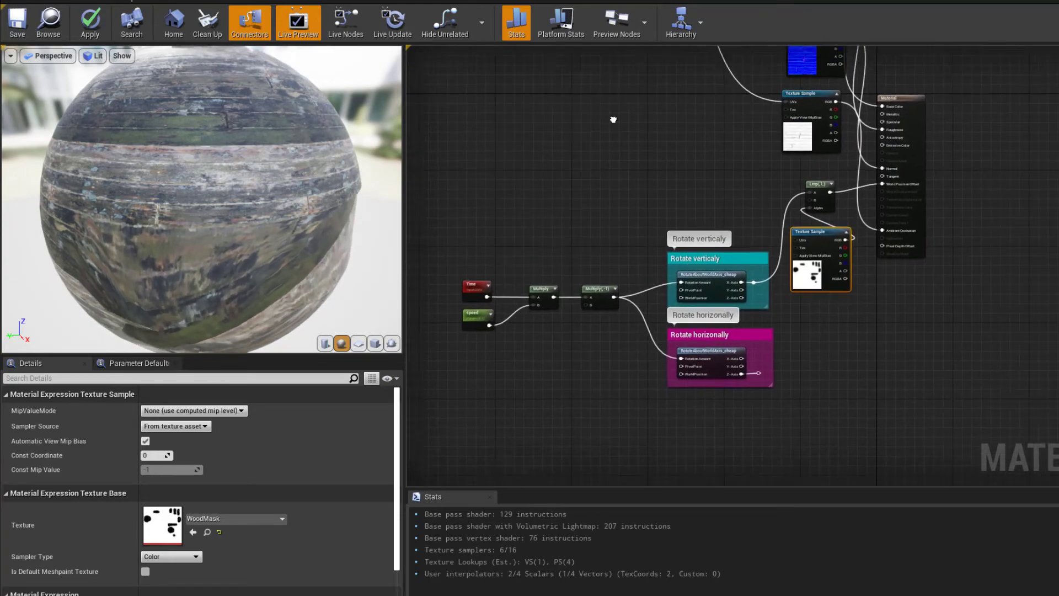
scroll(804, 303, up, 5)
right_drag(803, 303, 807, 350)
drag(770, 243, 771, 242)
right_drag(822, 365, 835, 344)
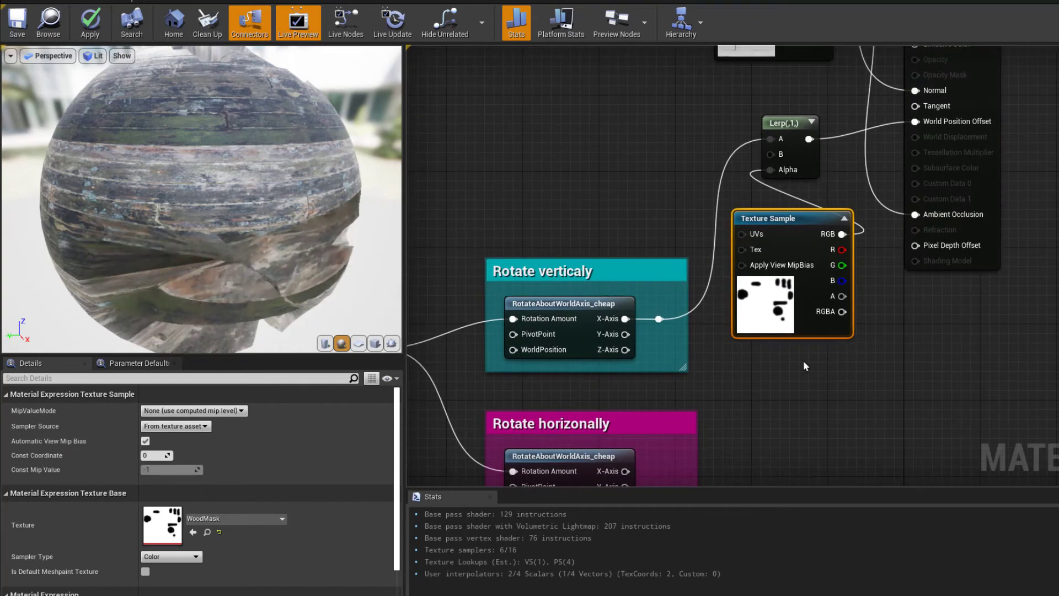
right_drag(761, 388, 785, 352)
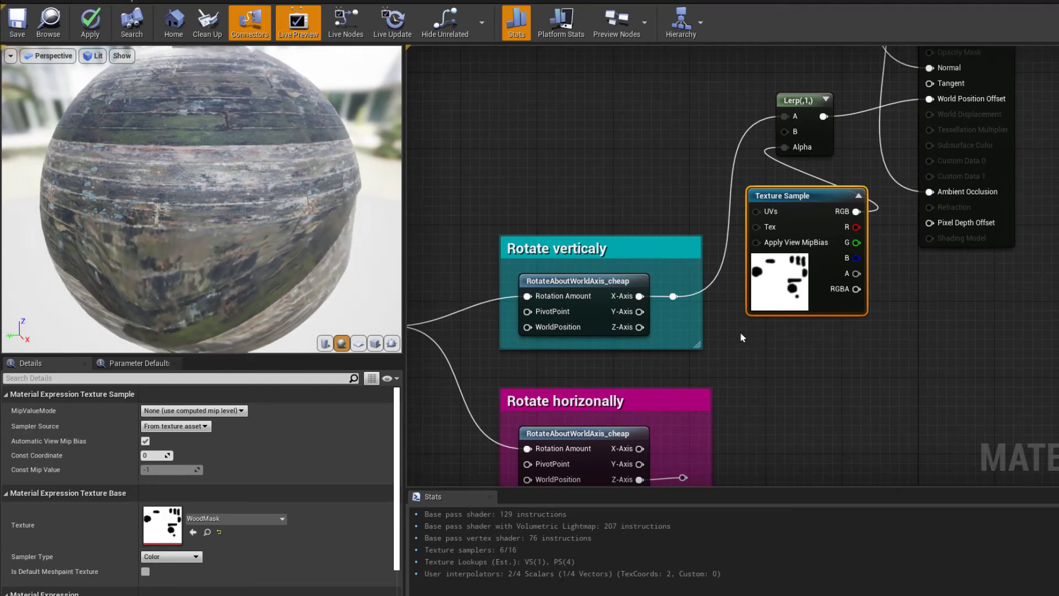
right_drag(664, 388, 612, 345)
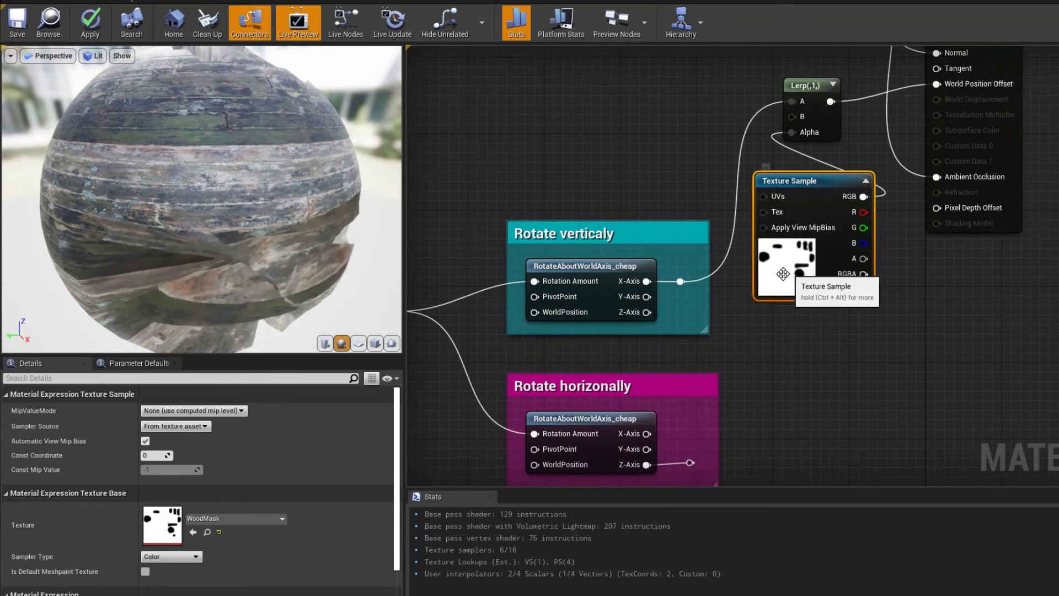
Step: Connect the WoodMask Texture Sample's RGB output to Base Color, then apply and save the material
right_drag(751, 309, 684, 279)
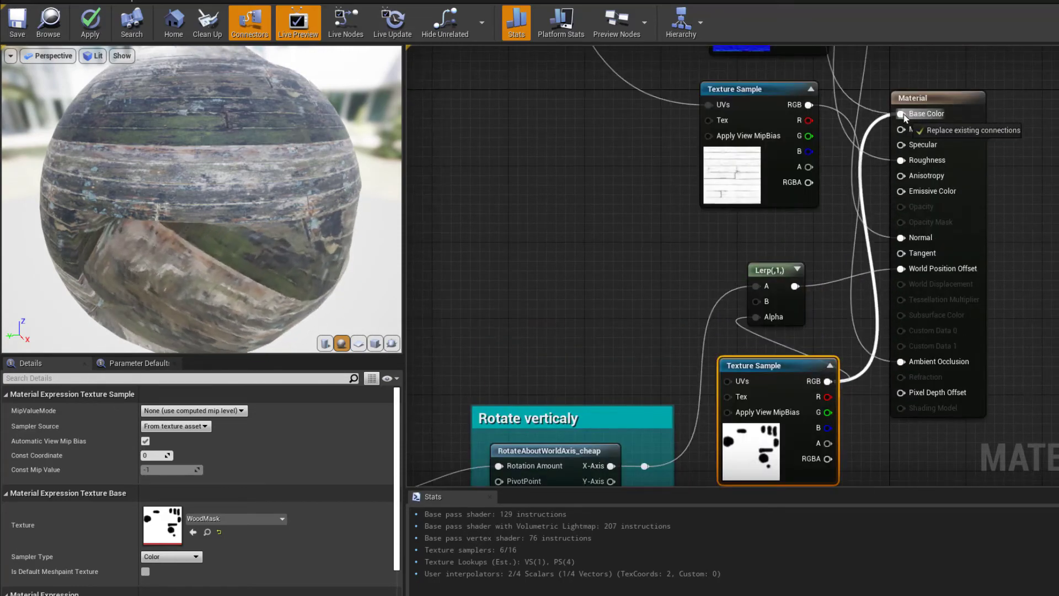
drag(905, 117, 903, 114)
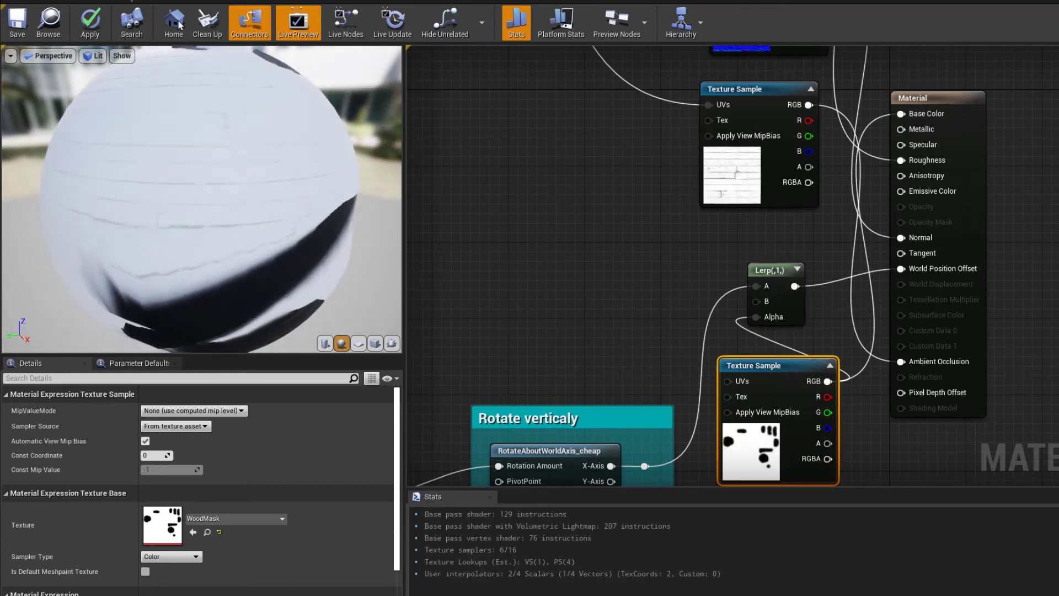
click(91, 31)
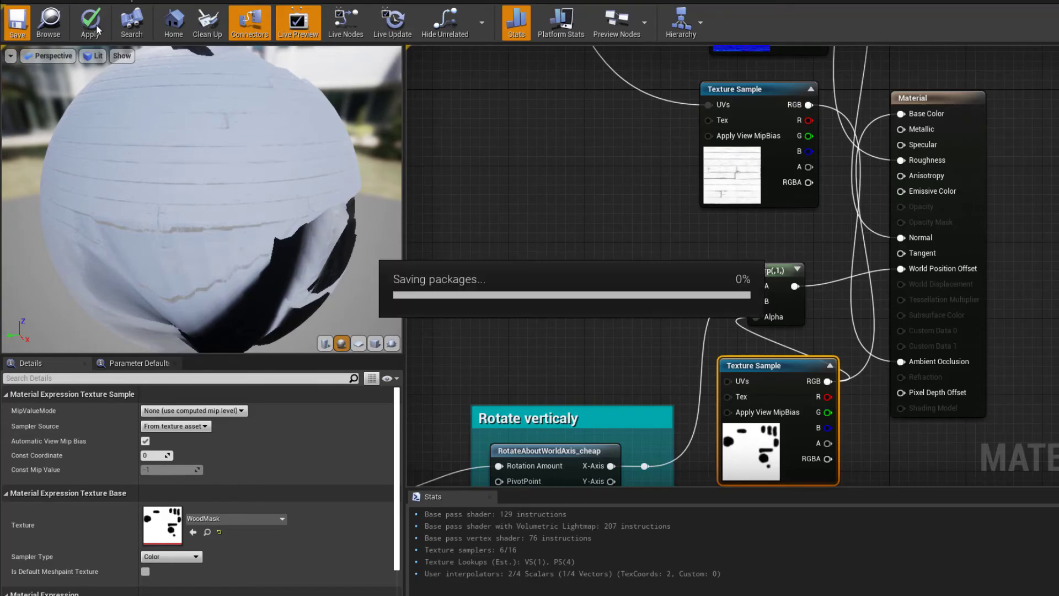
Step: Move the material editor aside and fly up to the wooden wheel in the level to inspect the mask on it
drag(486, 2, 1058, 211)
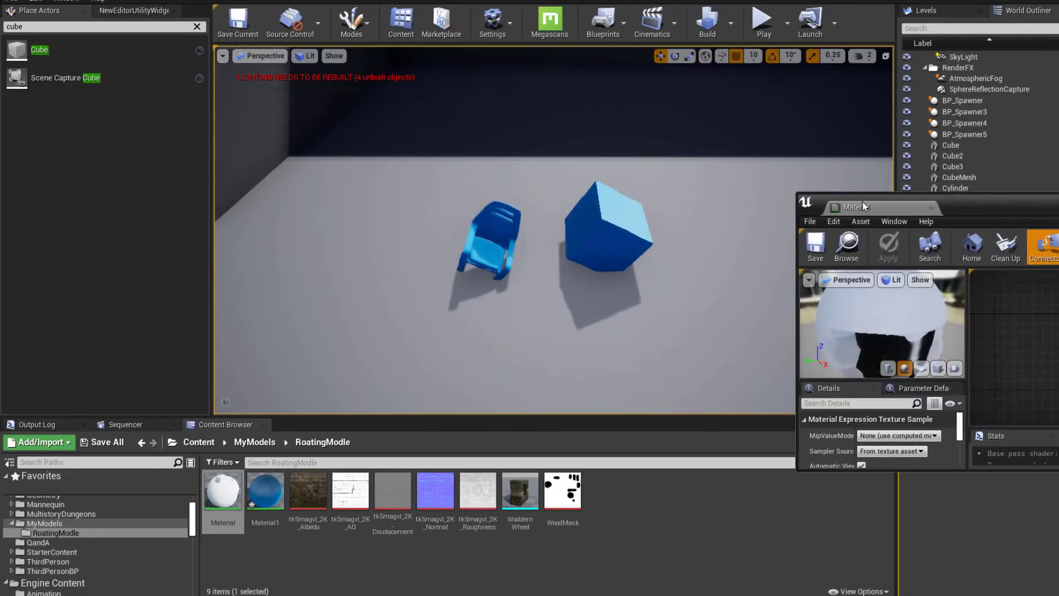
right_drag(606, 248, 585, 135)
key(w)
key(d)
key(a)
key(w)
key(s)
mouse_move(518, 209)
right_down()
mouse_move(519, 223)
mouse_move(519, 209)
right_up()
key(w)
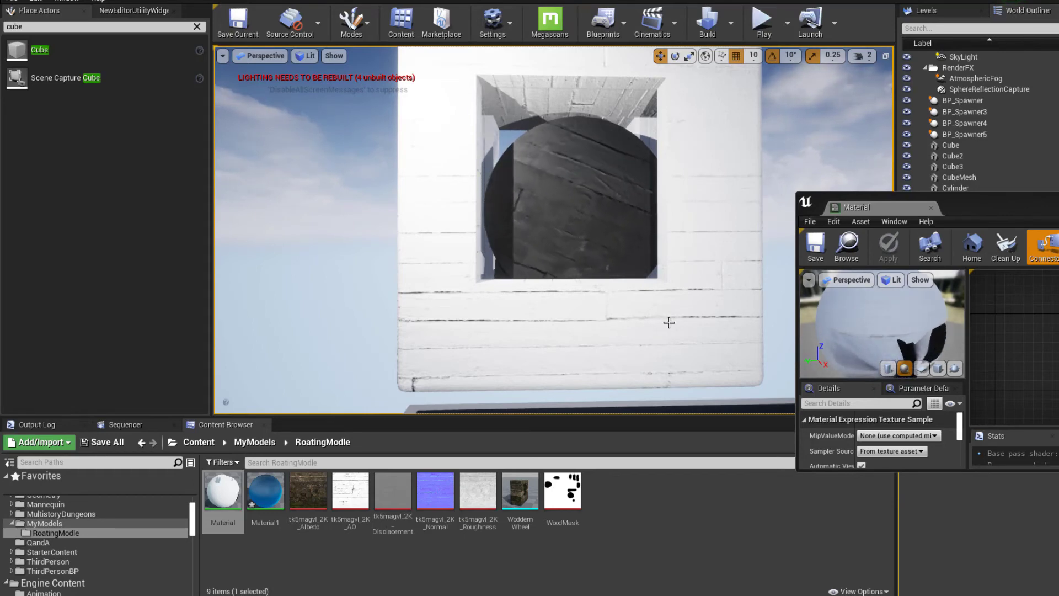
Step: Return to the maximized material editor and reconnect the brown wood albedo Texture Sample's RGB output to Base Color
drag(1054, 211, 611, 149)
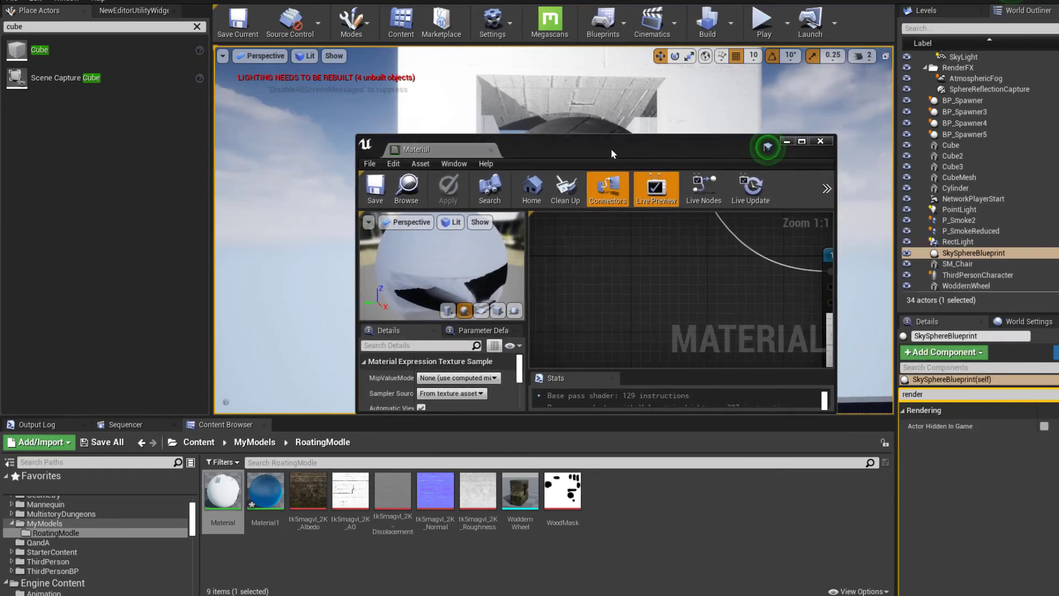
click(804, 143)
right_drag(773, 235, 767, 370)
right_drag(669, 374, 693, 250)
right_drag(800, 347, 725, 288)
right_drag(820, 248, 757, 397)
right_drag(767, 226, 750, 381)
right_drag(723, 153, 698, 277)
drag(697, 122, 773, 390)
Step: Move the Rotate verticaly X-Axis link from the Lerp's A input to B, apply the material and view the wheel in the level
right_drag(721, 470, 764, 305)
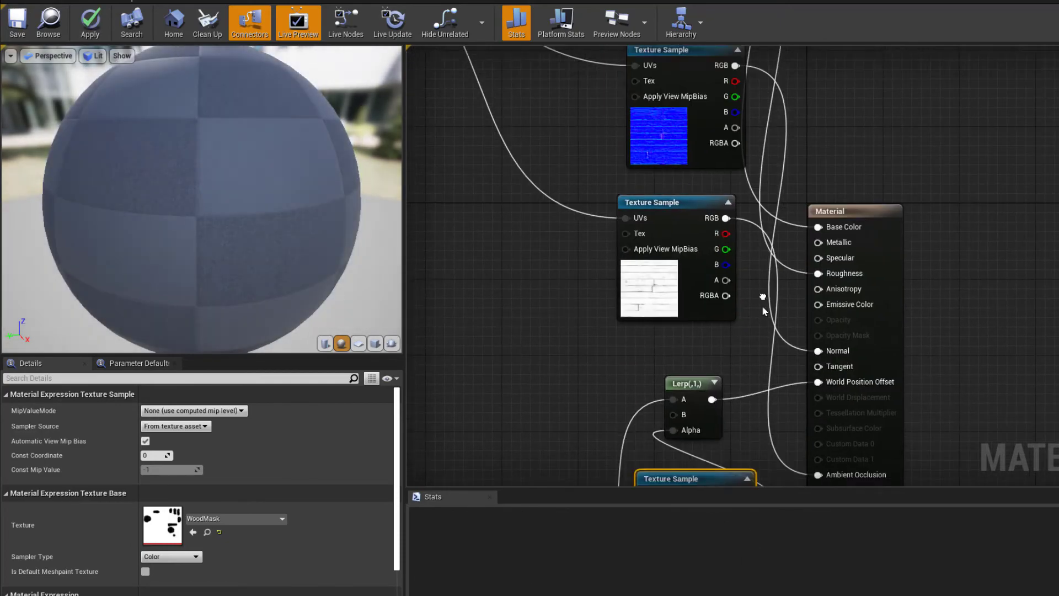
right_drag(735, 425, 739, 283)
right_drag(694, 328, 680, 309)
drag(708, 238, 710, 256)
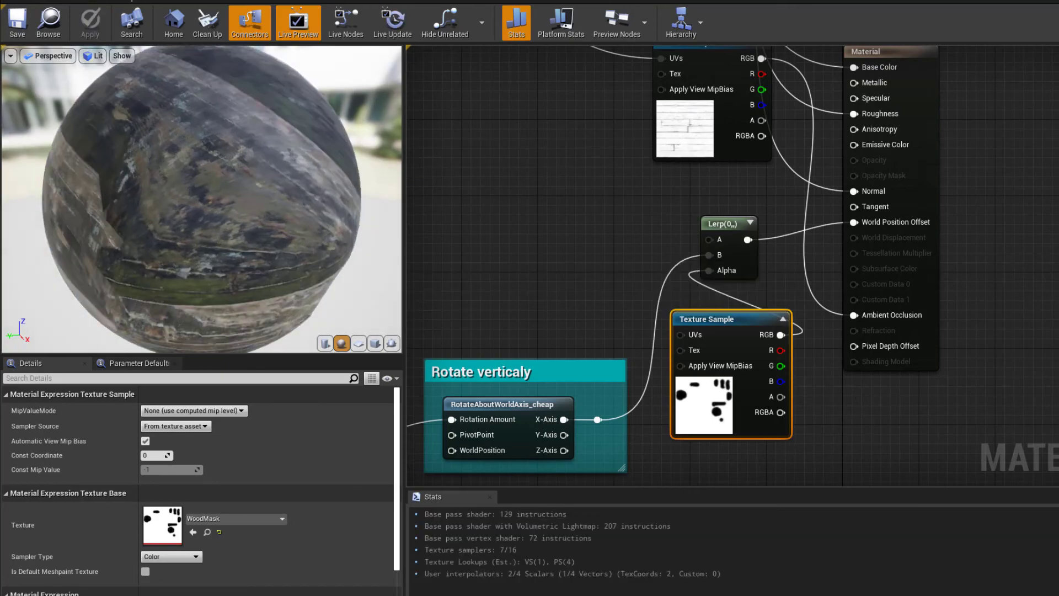
drag(393, 2, 1058, 242)
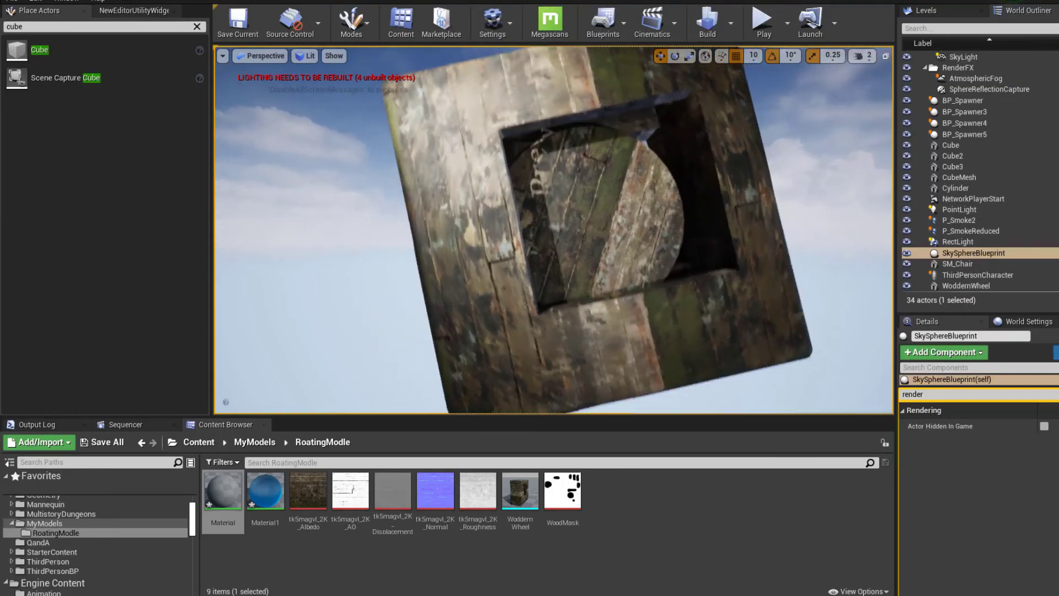